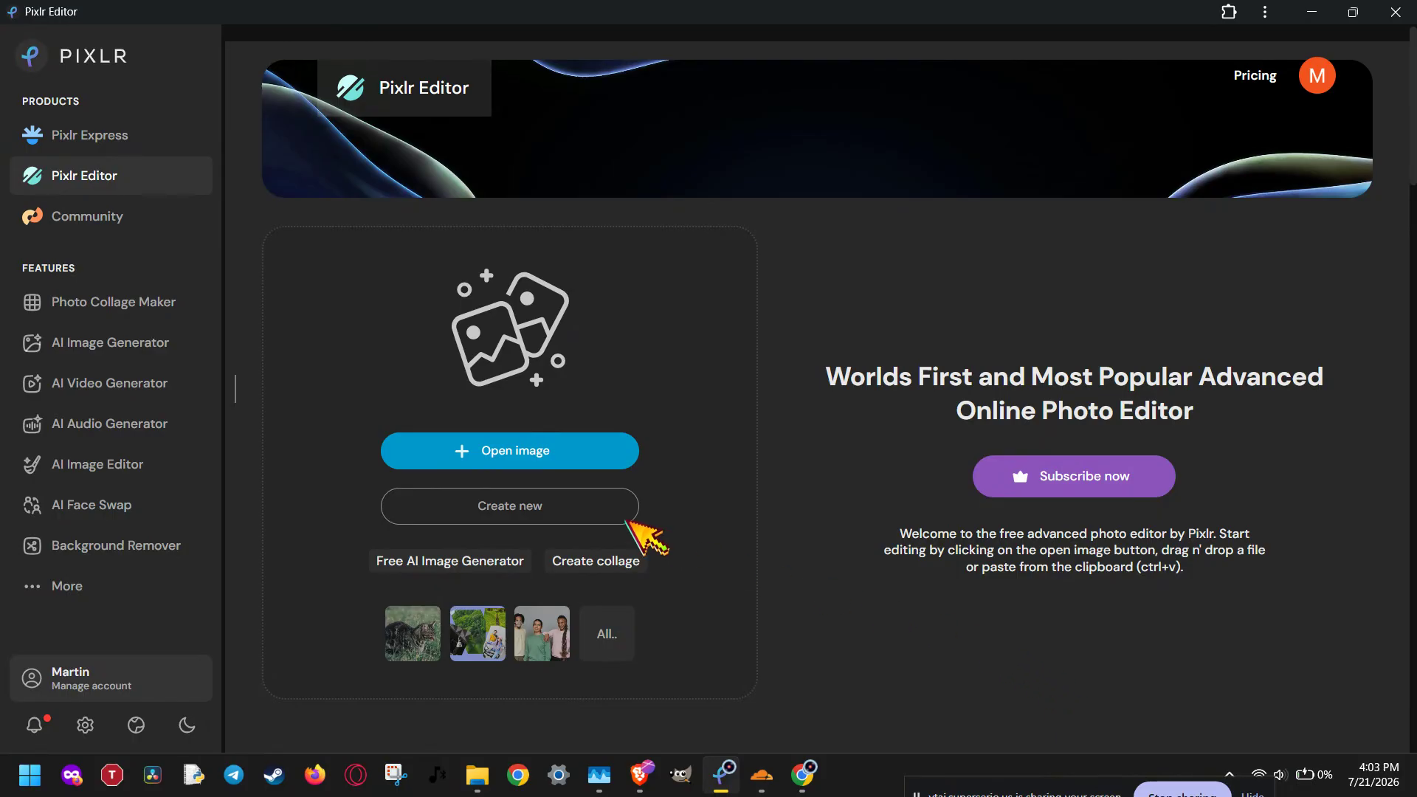
- Open image.jpg from the Assets folder and unlock its Background layer
click(546, 447)
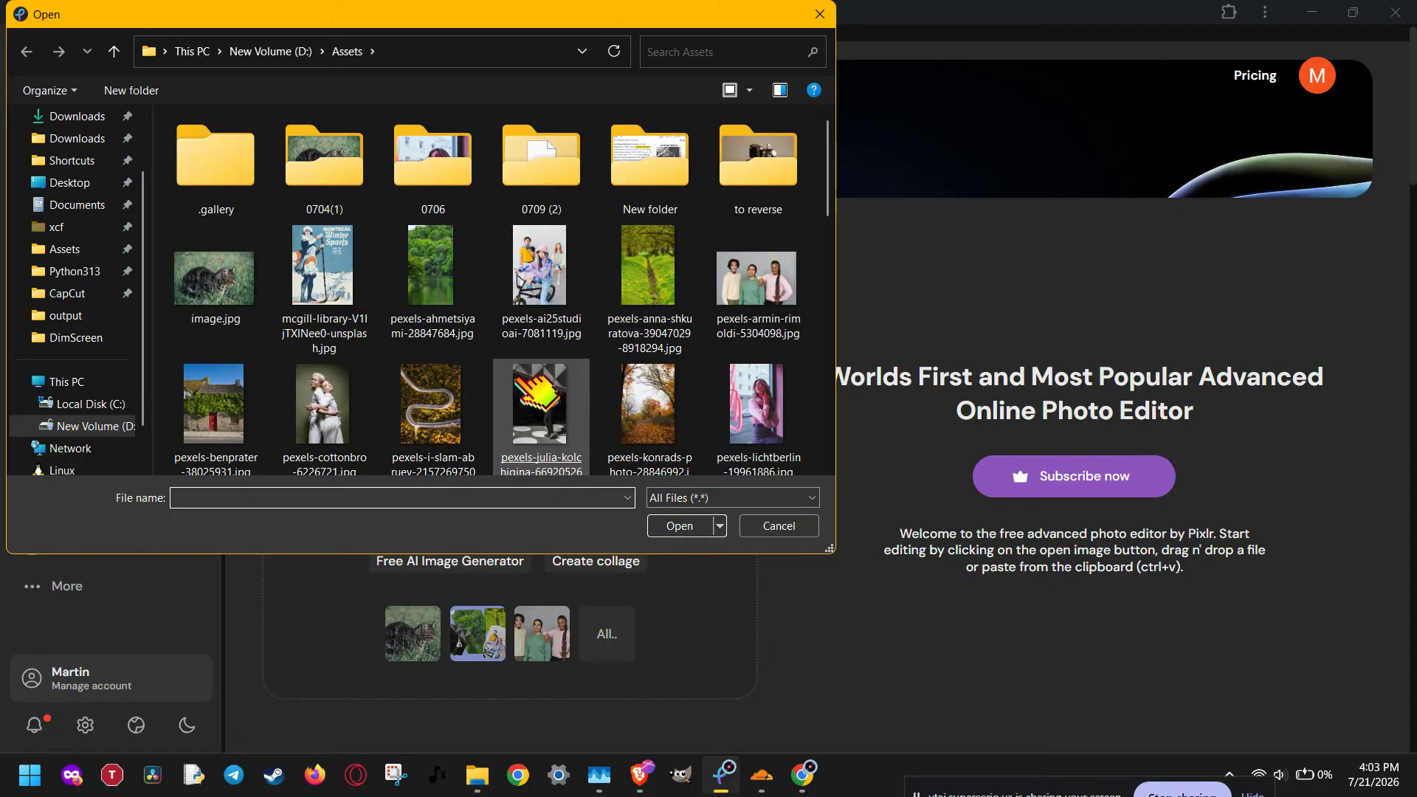
click(243, 308)
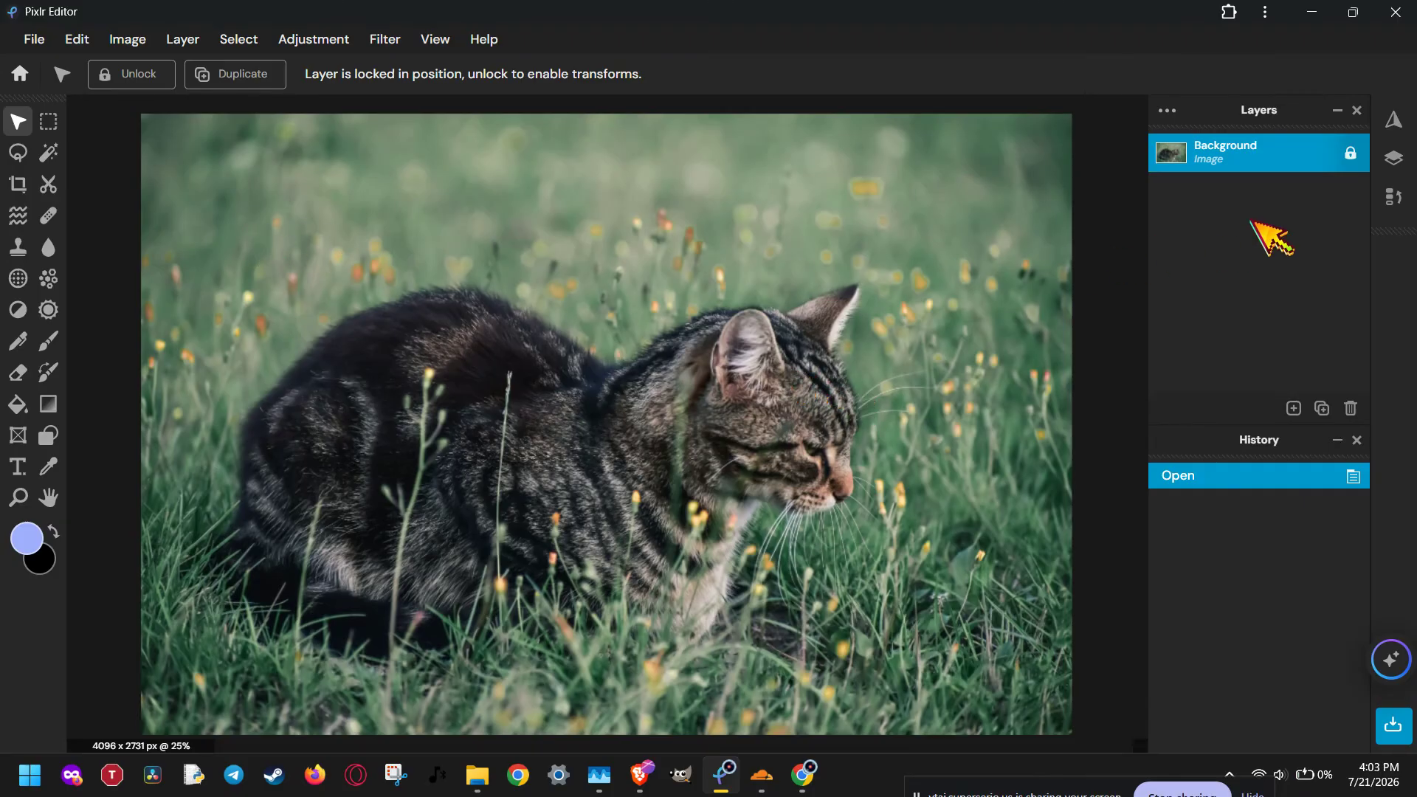
click(1350, 153)
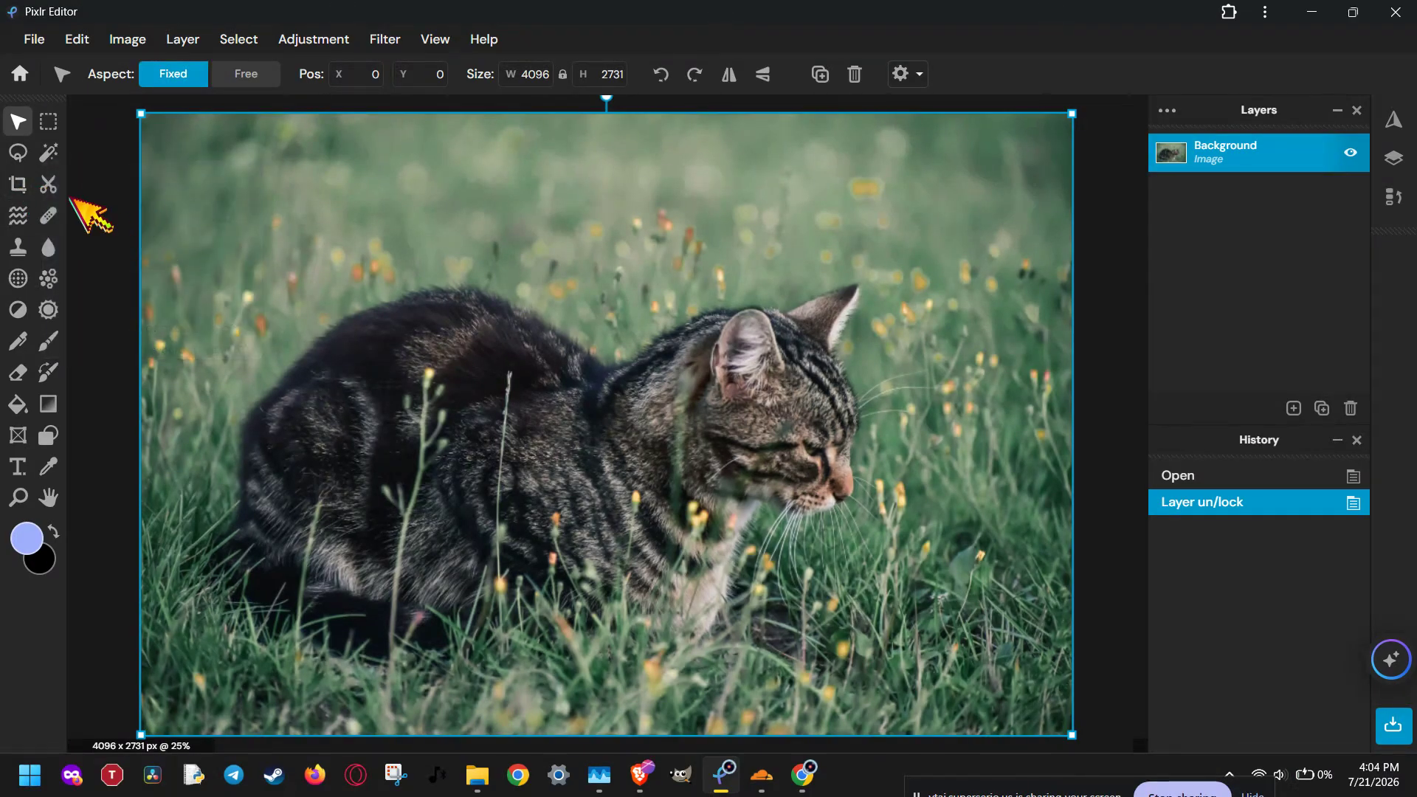
- Crop the cat photo with the ratio constraint set to the 16:9 (Widescreen) preset, keeping the full image width
click(19, 184)
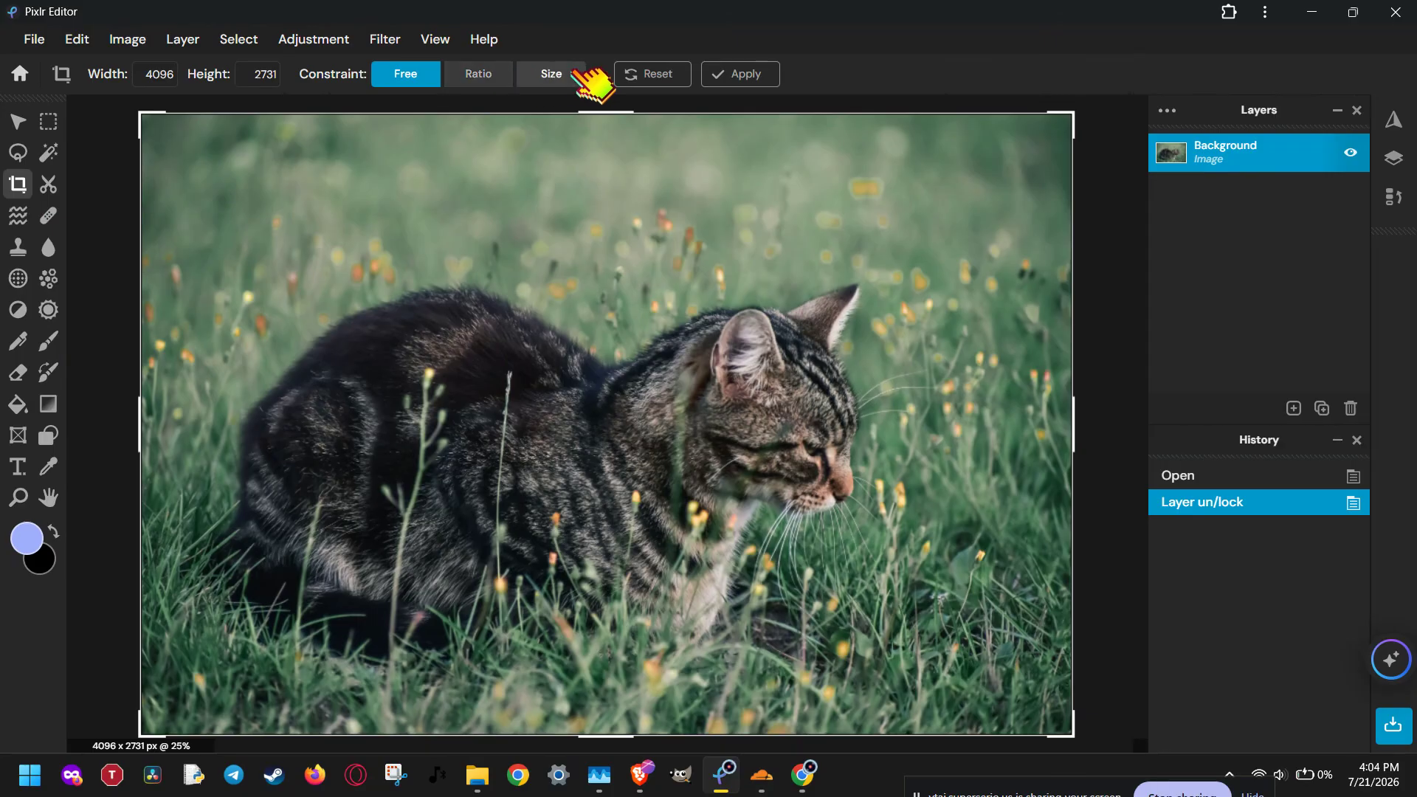
click(476, 76)
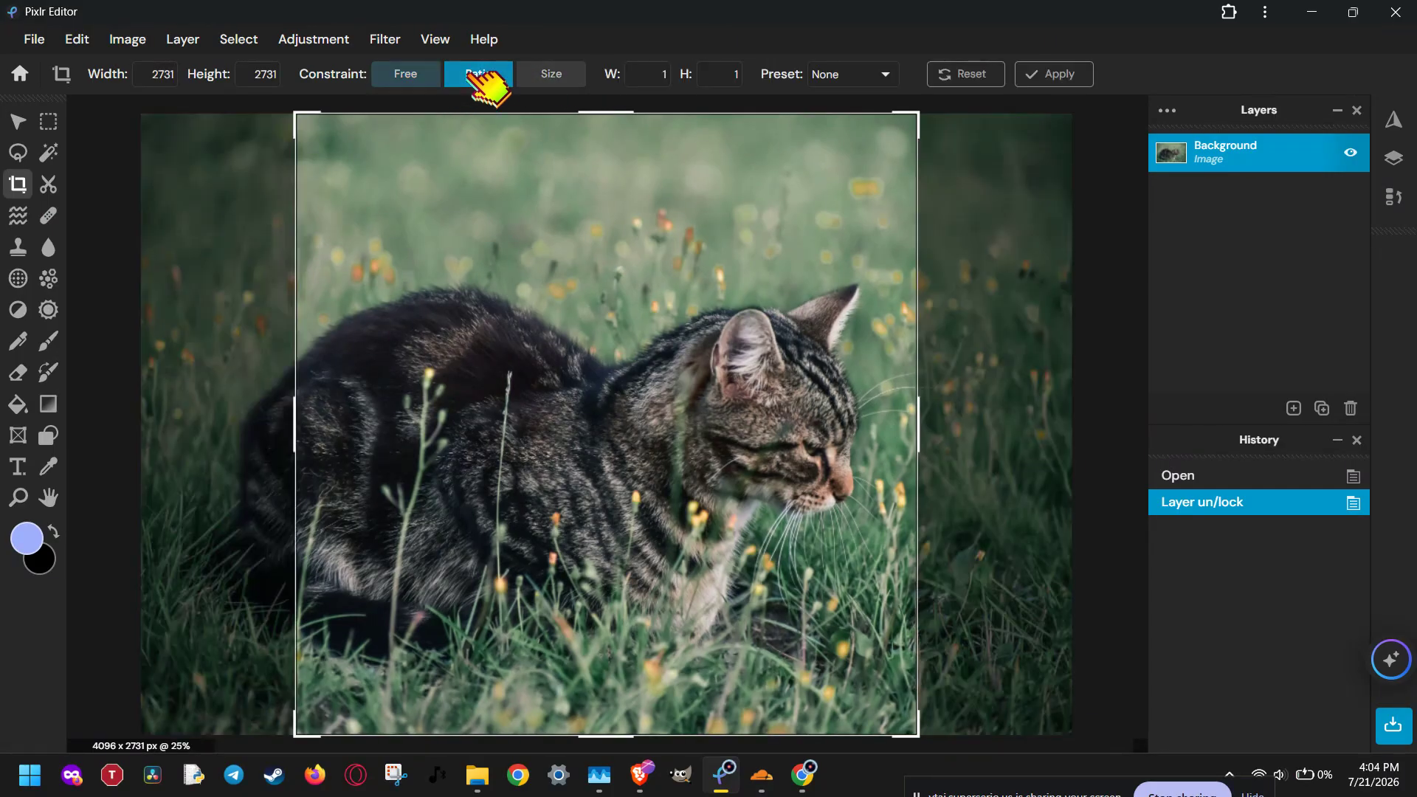
click(432, 76)
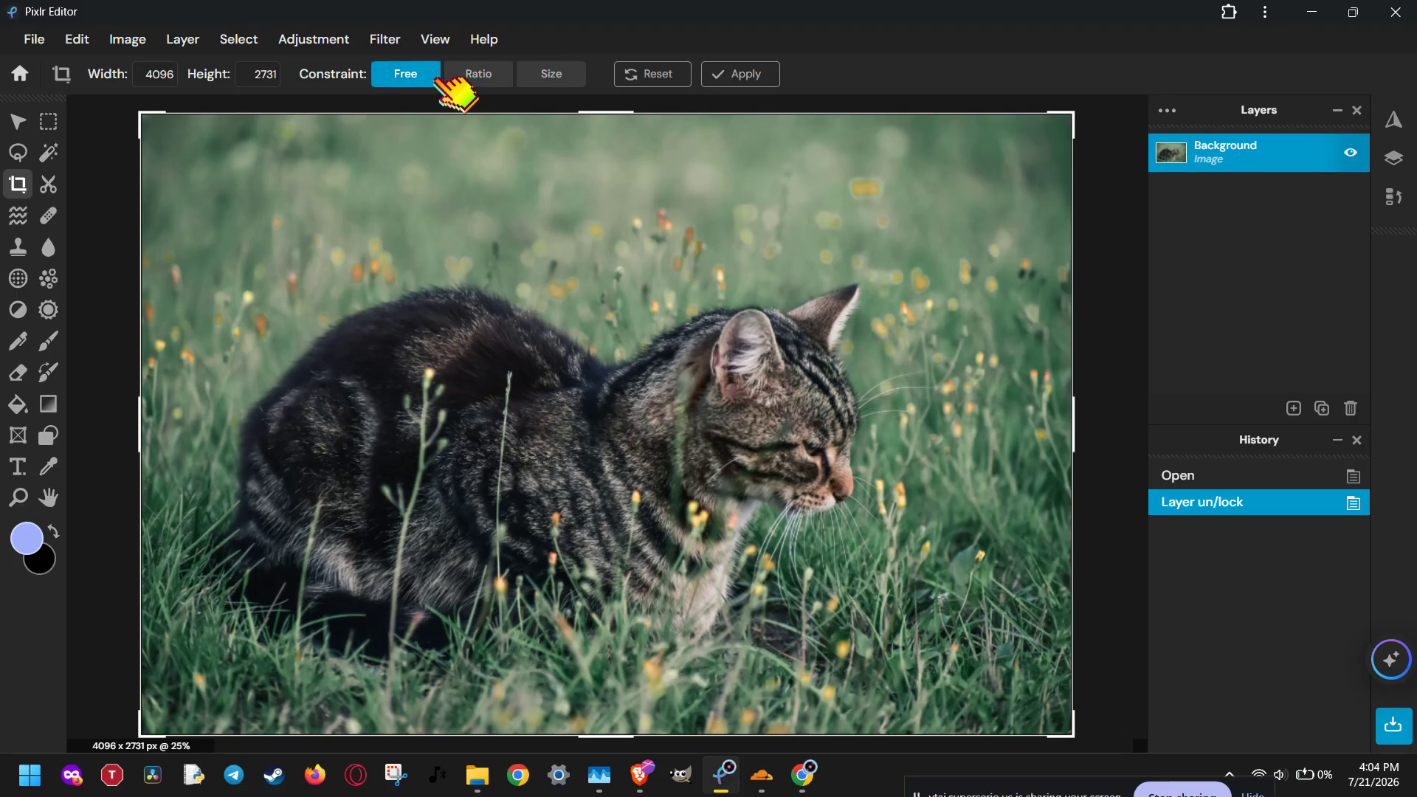
click(480, 75)
click(871, 77)
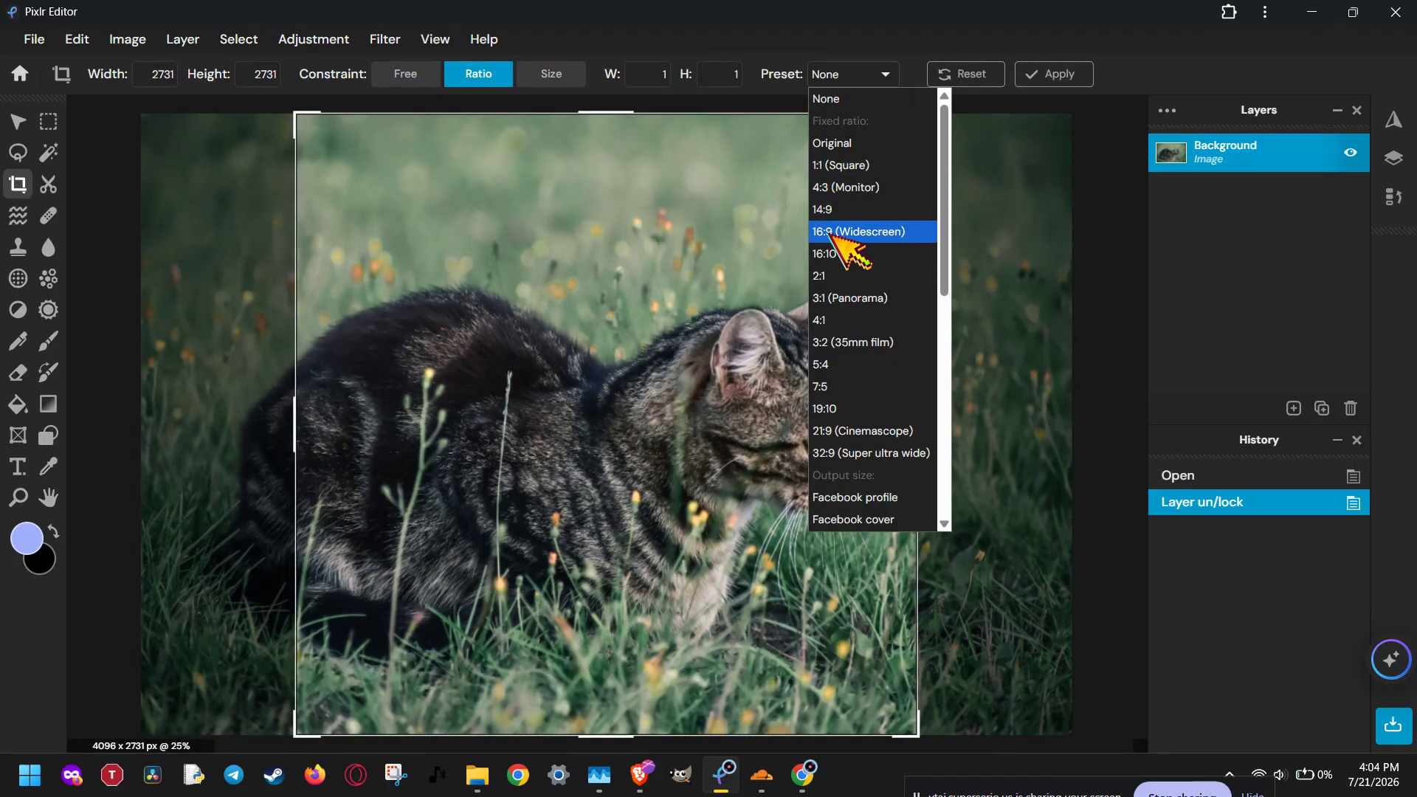
click(910, 233)
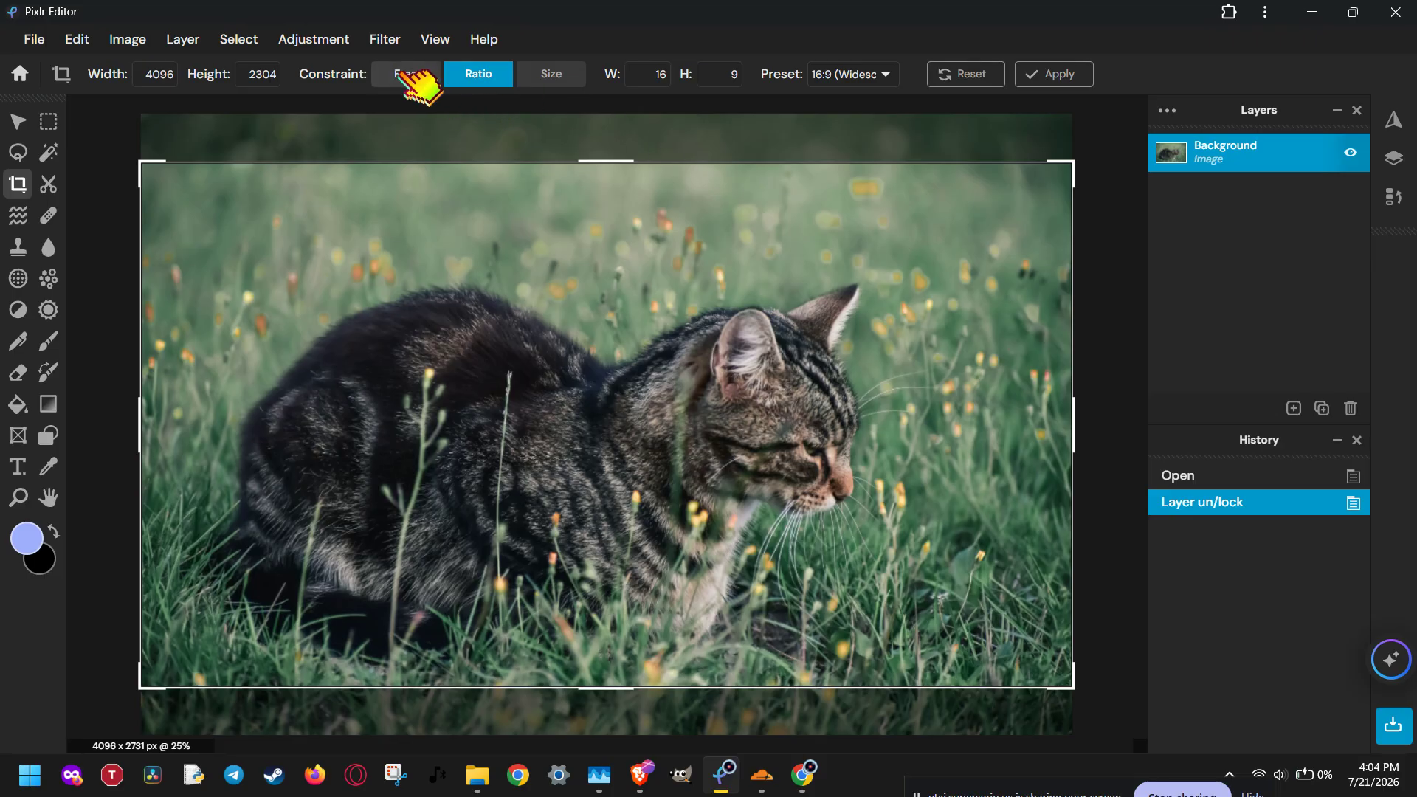
click(849, 75)
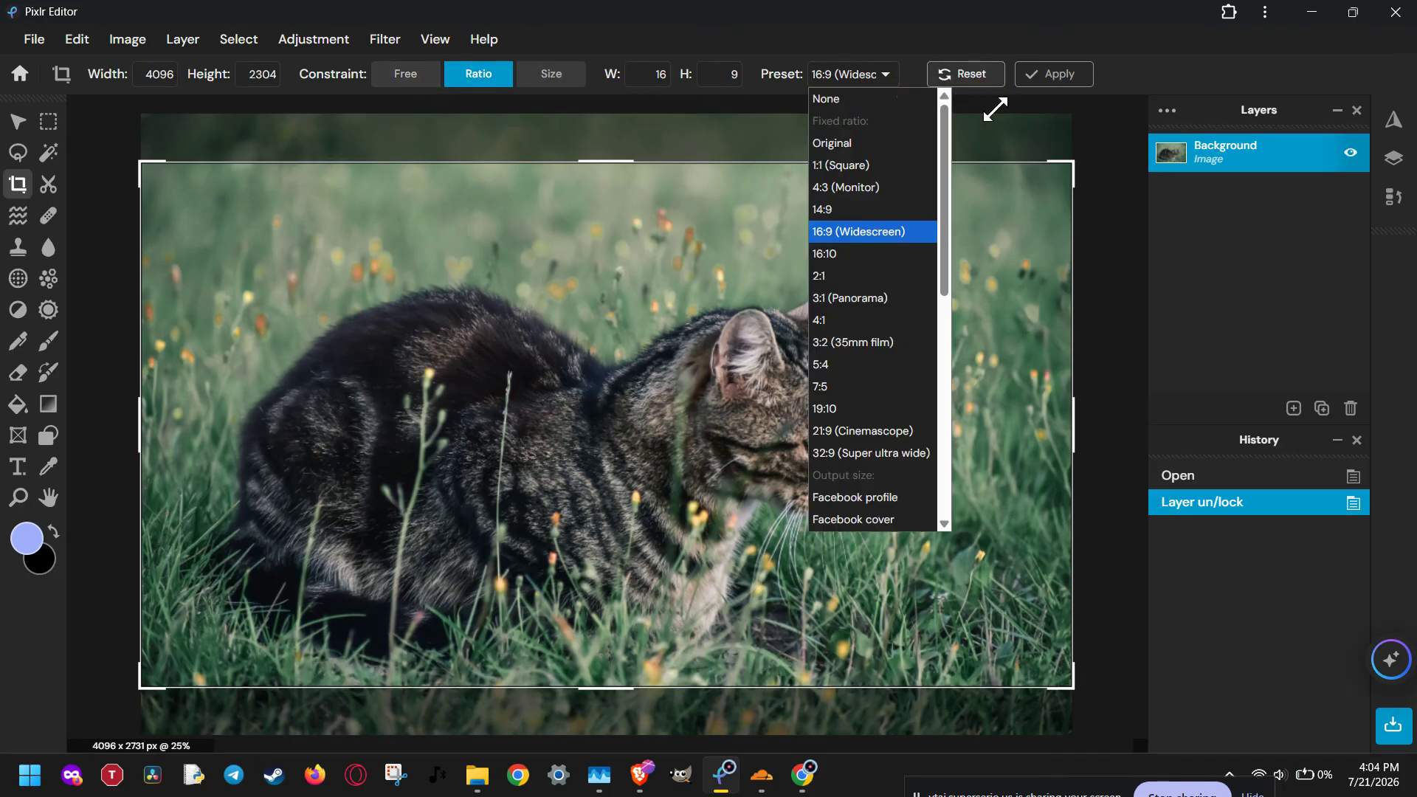
click(1086, 407)
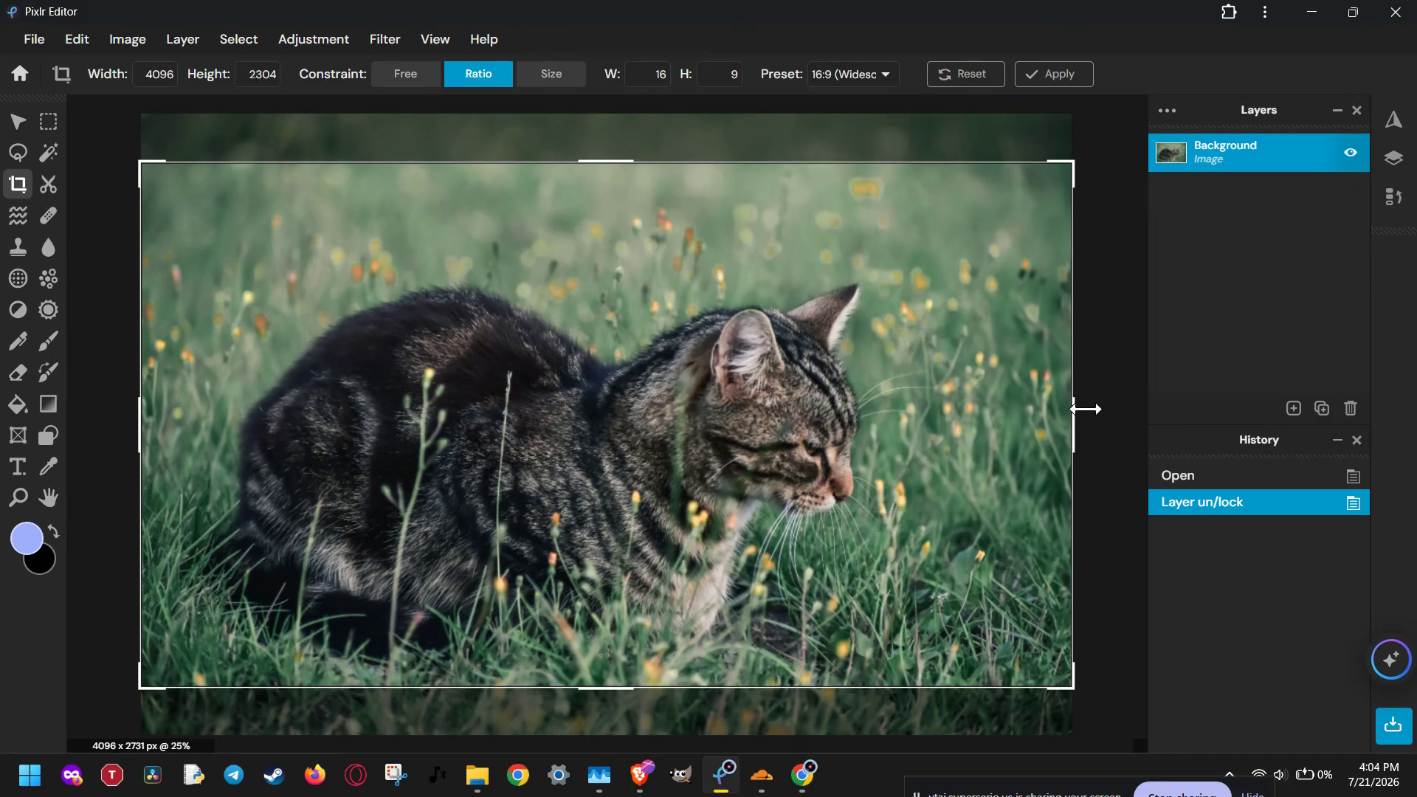
drag(1060, 171, 1172, 131)
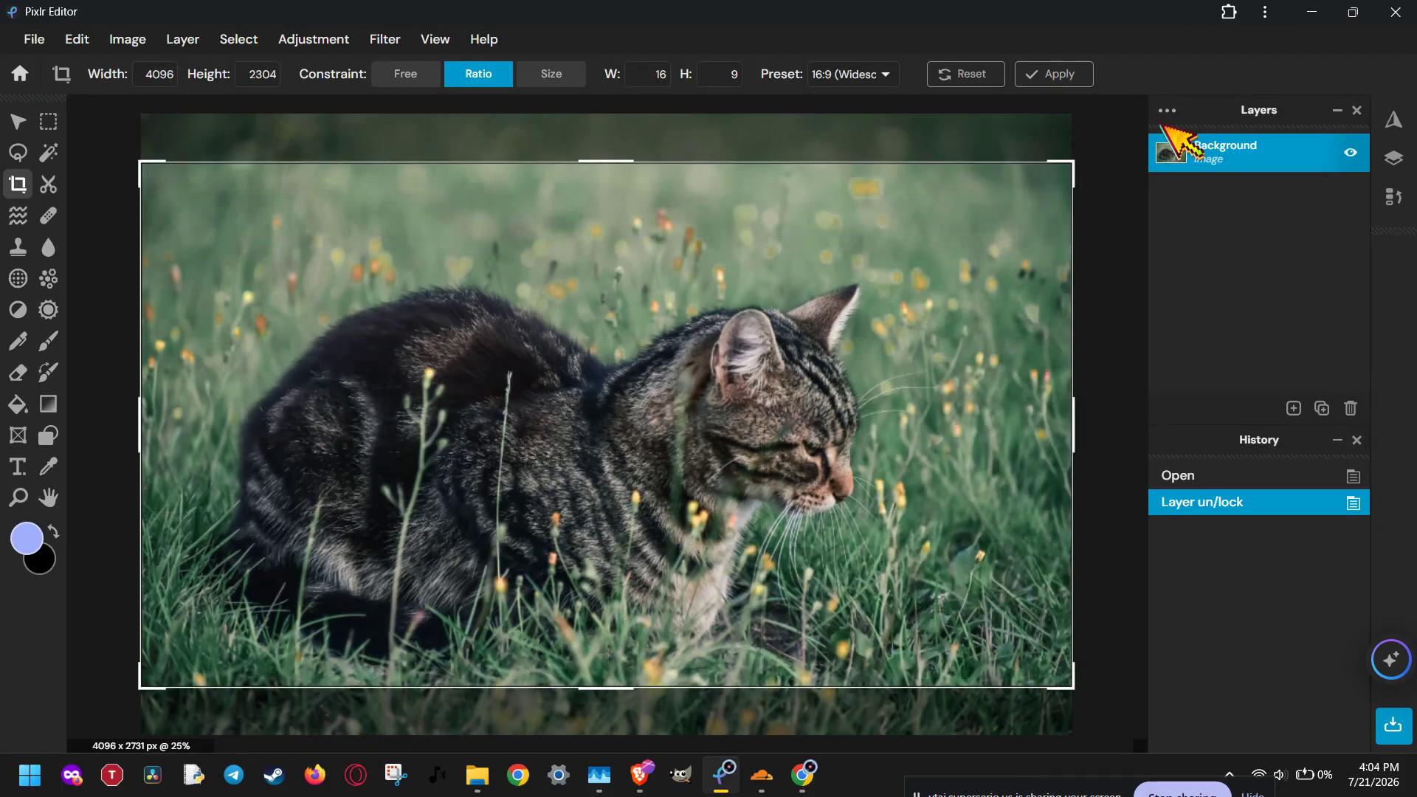
click(1041, 77)
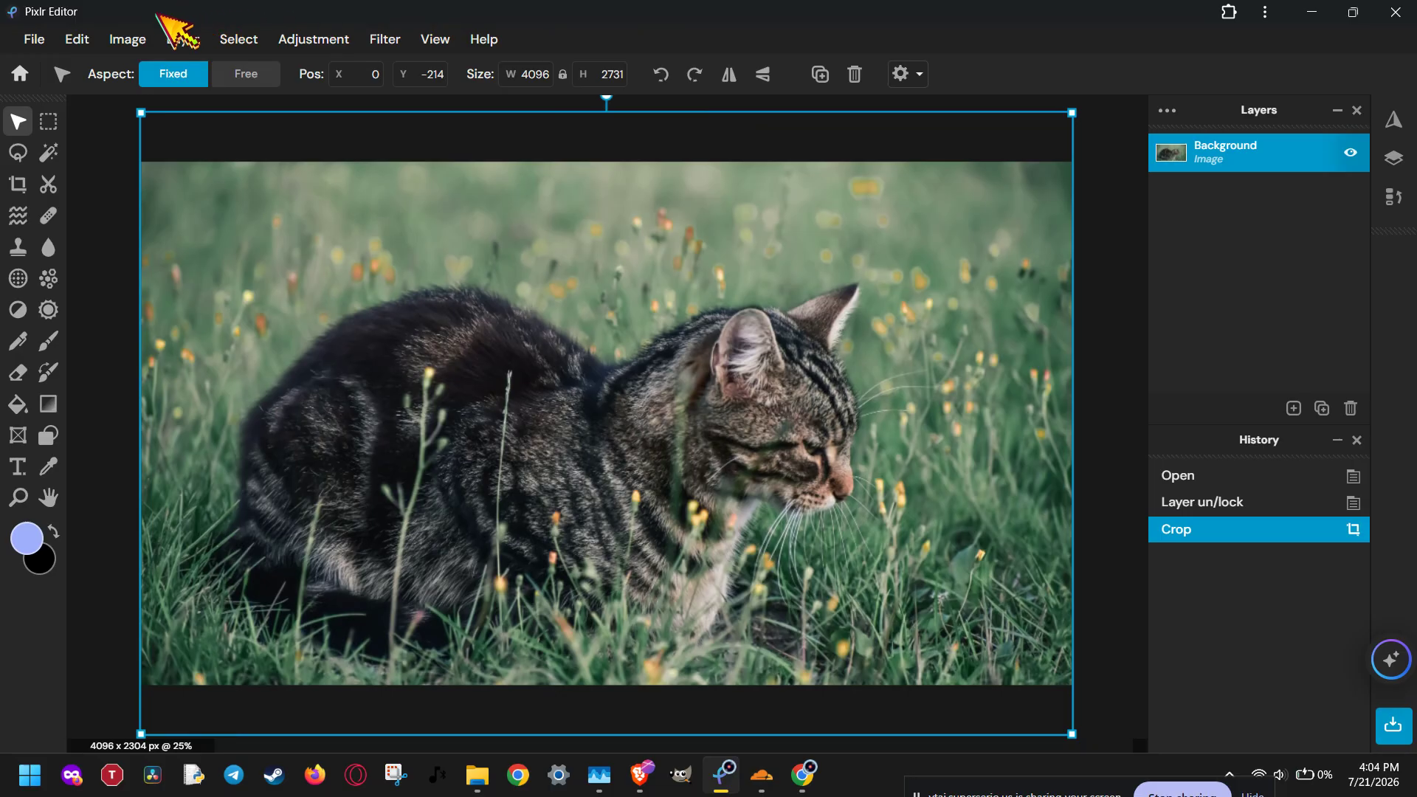
- Open the Image size settings for the cropped photo
click(130, 41)
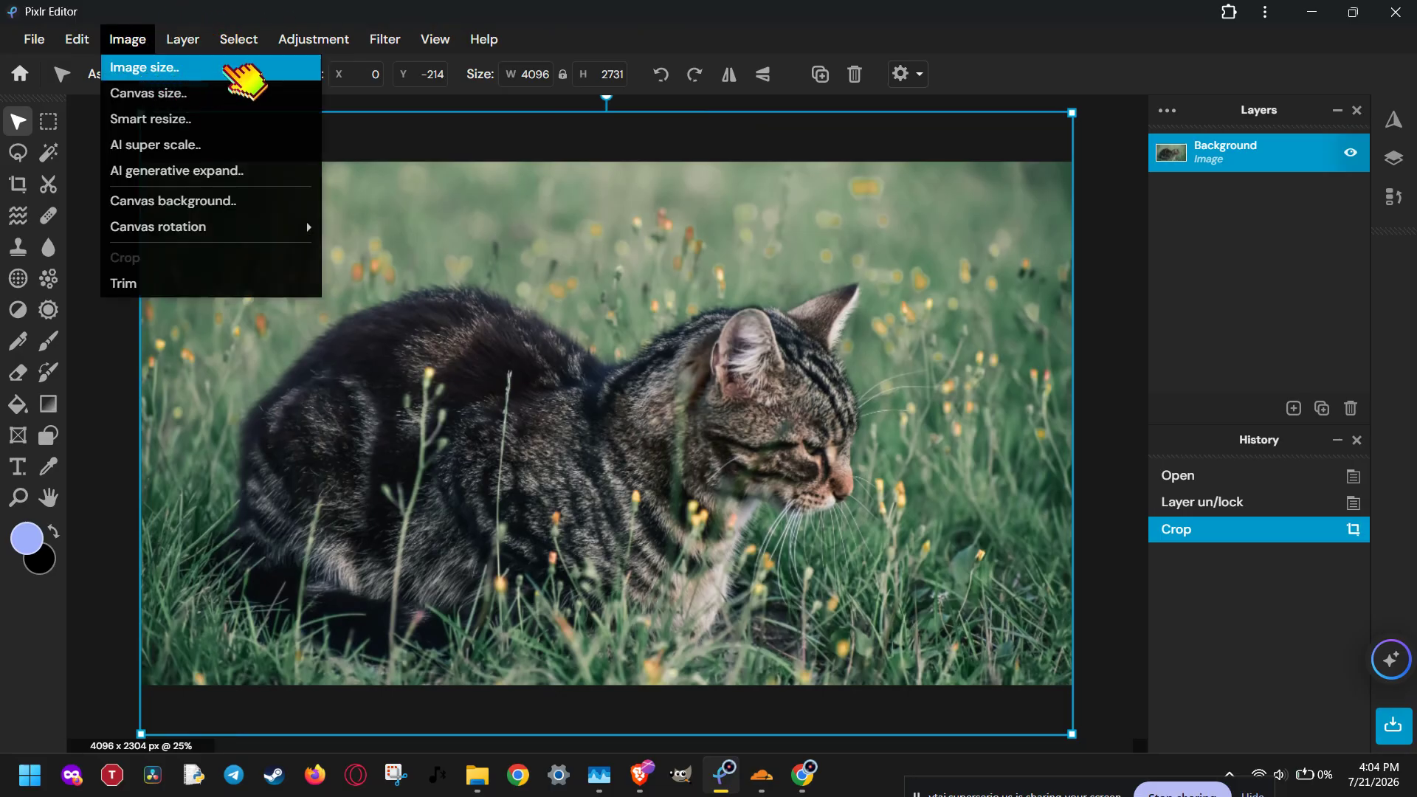
click(225, 68)
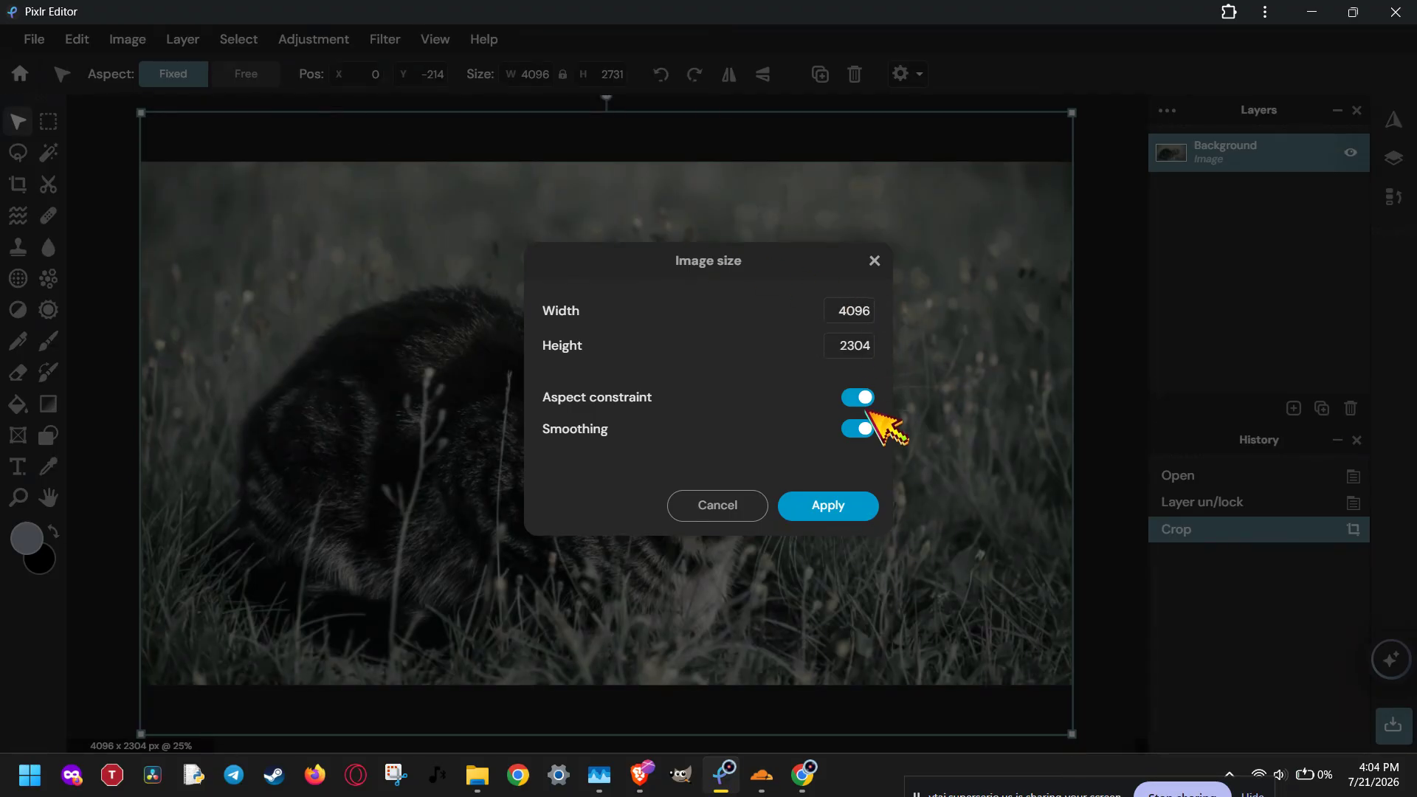
click(847, 310)
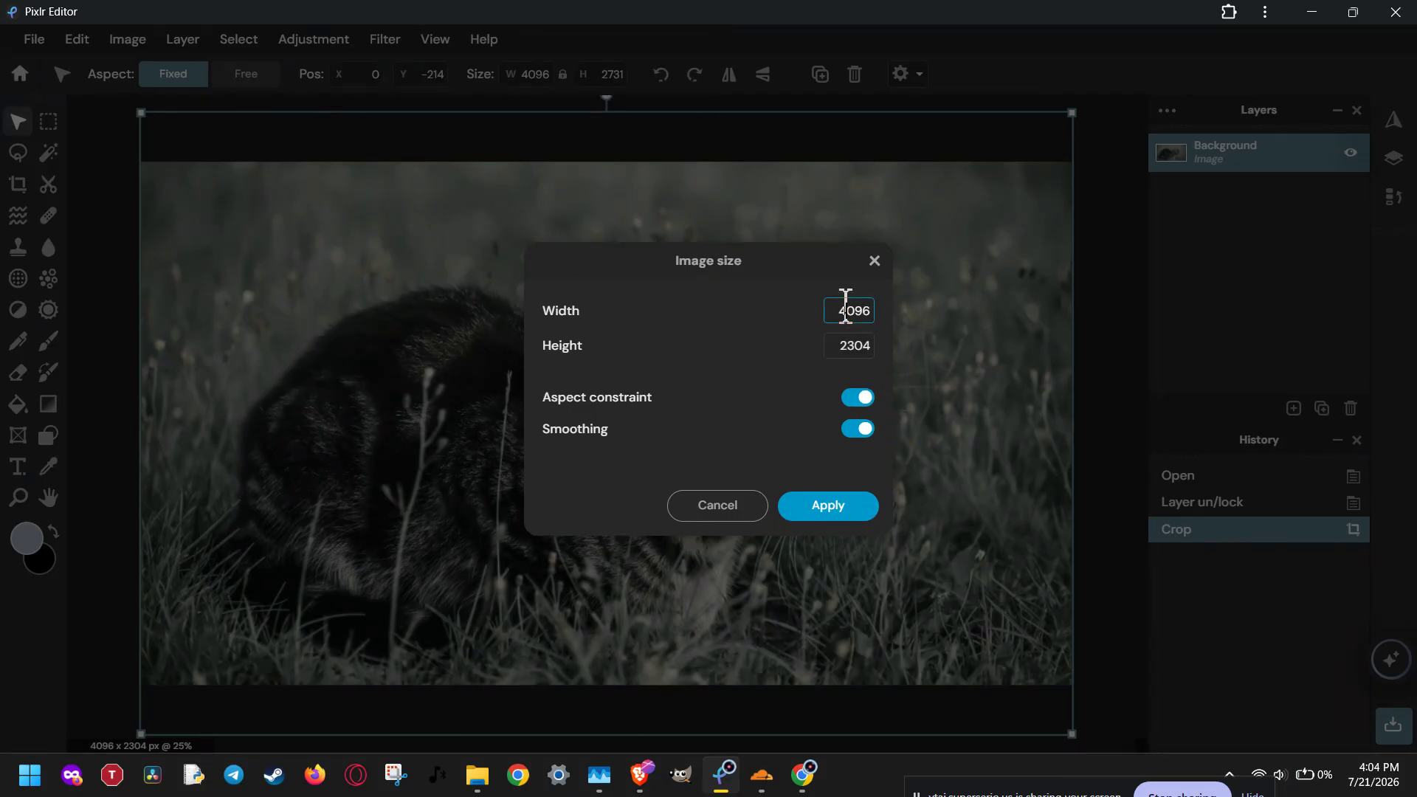
key(BackSpace)
key(BackSpace)
text(65)
scroll(838, 310, down, 20)
scroll(838, 310, down, 8)
double_click(846, 311)
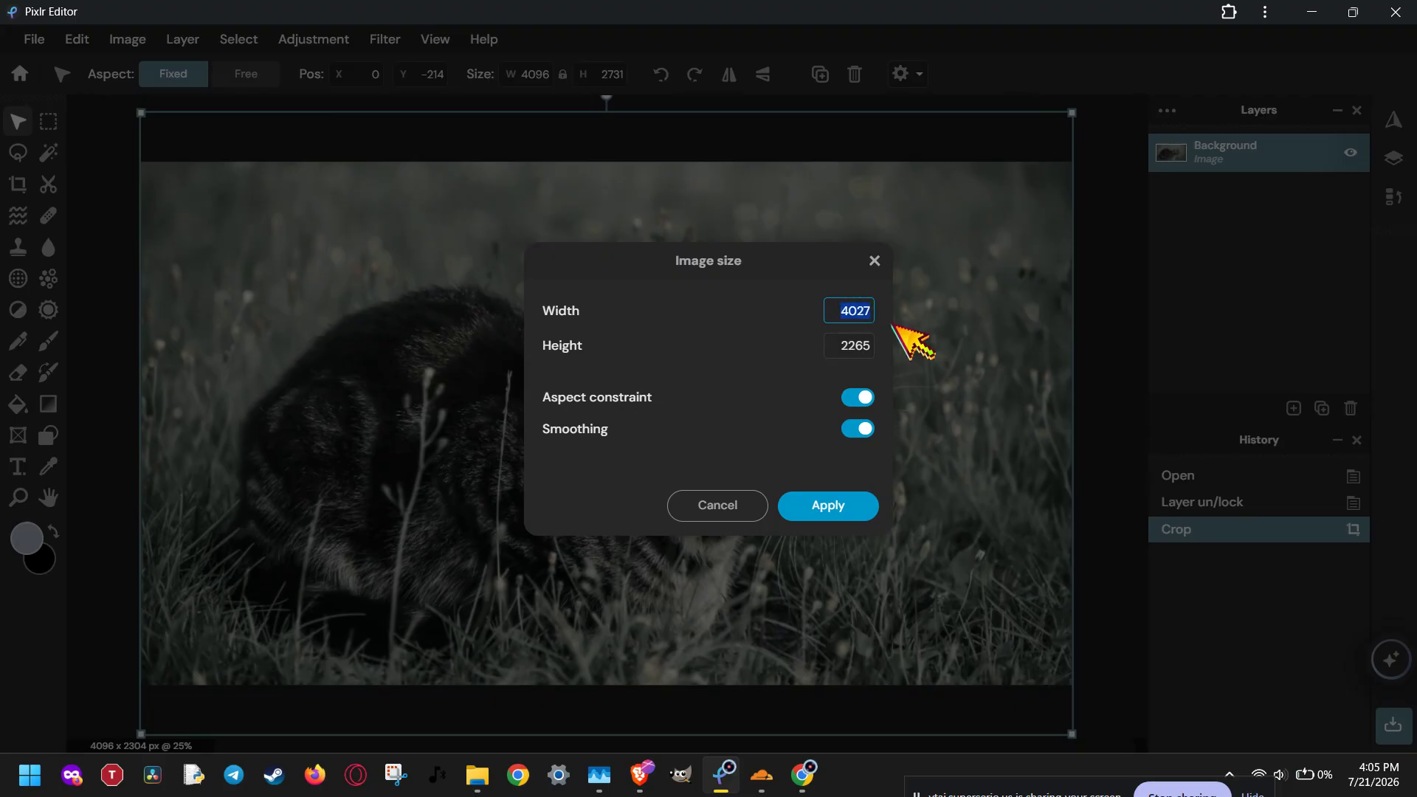
text(3500)
key(BackSpace)
key(BackSpace)
key(BackSpace)
key(BackSpace)
- Set the image width to 1920 pixels with the aspect constraint and smoothing on, and apply the resize
text(1920)
click(858, 504)
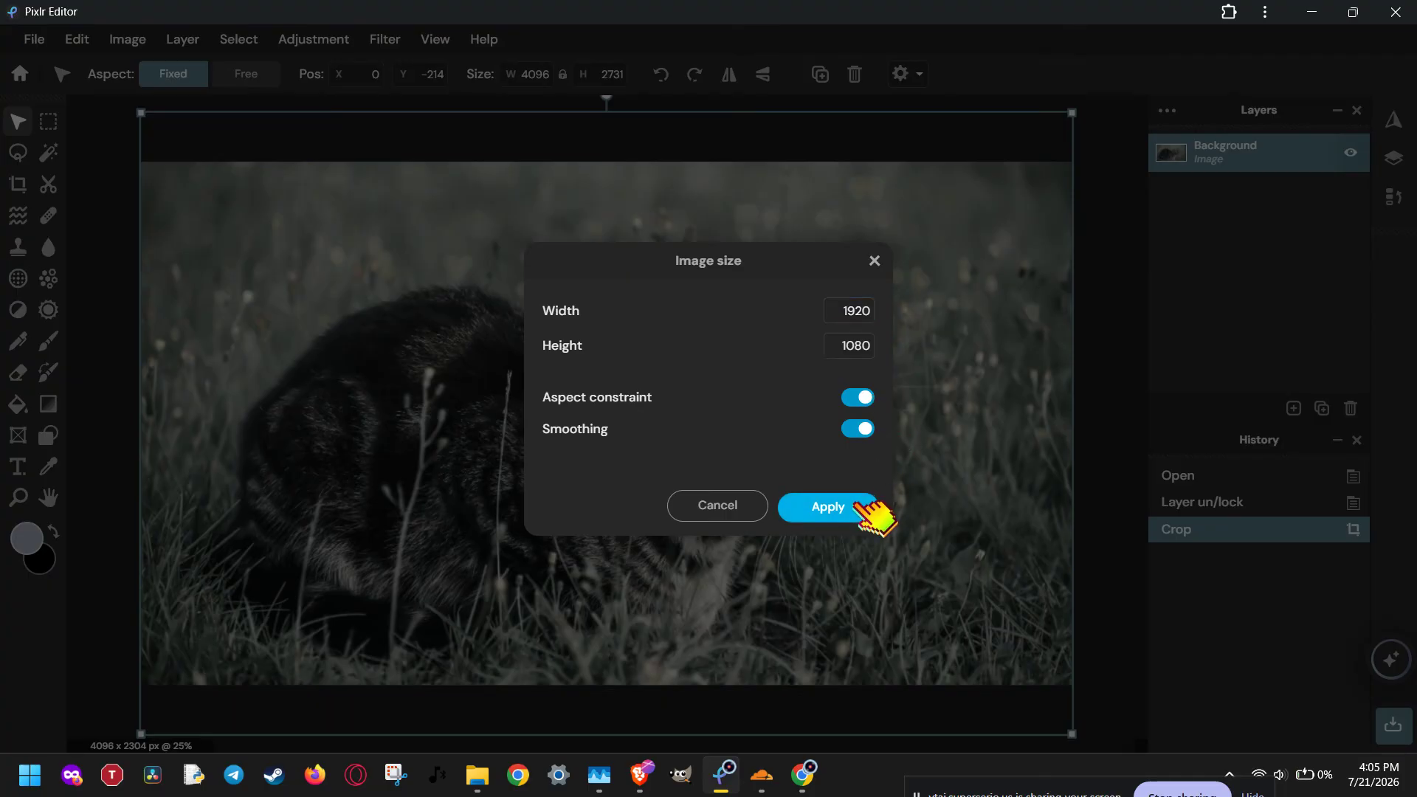
click(816, 502)
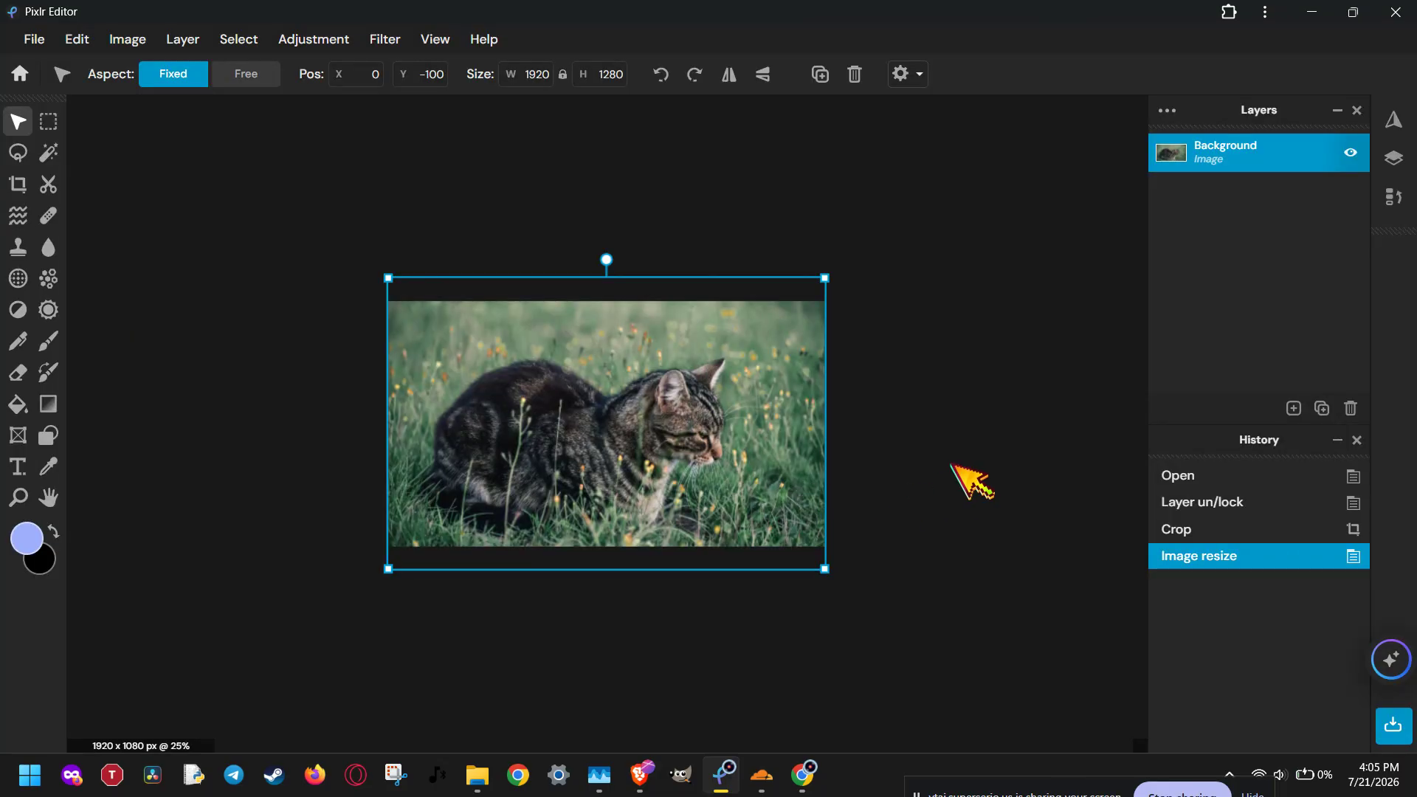
- Deselect the layer and open the save settings, trying WebP before choosing JPG as the export format
click(953, 466)
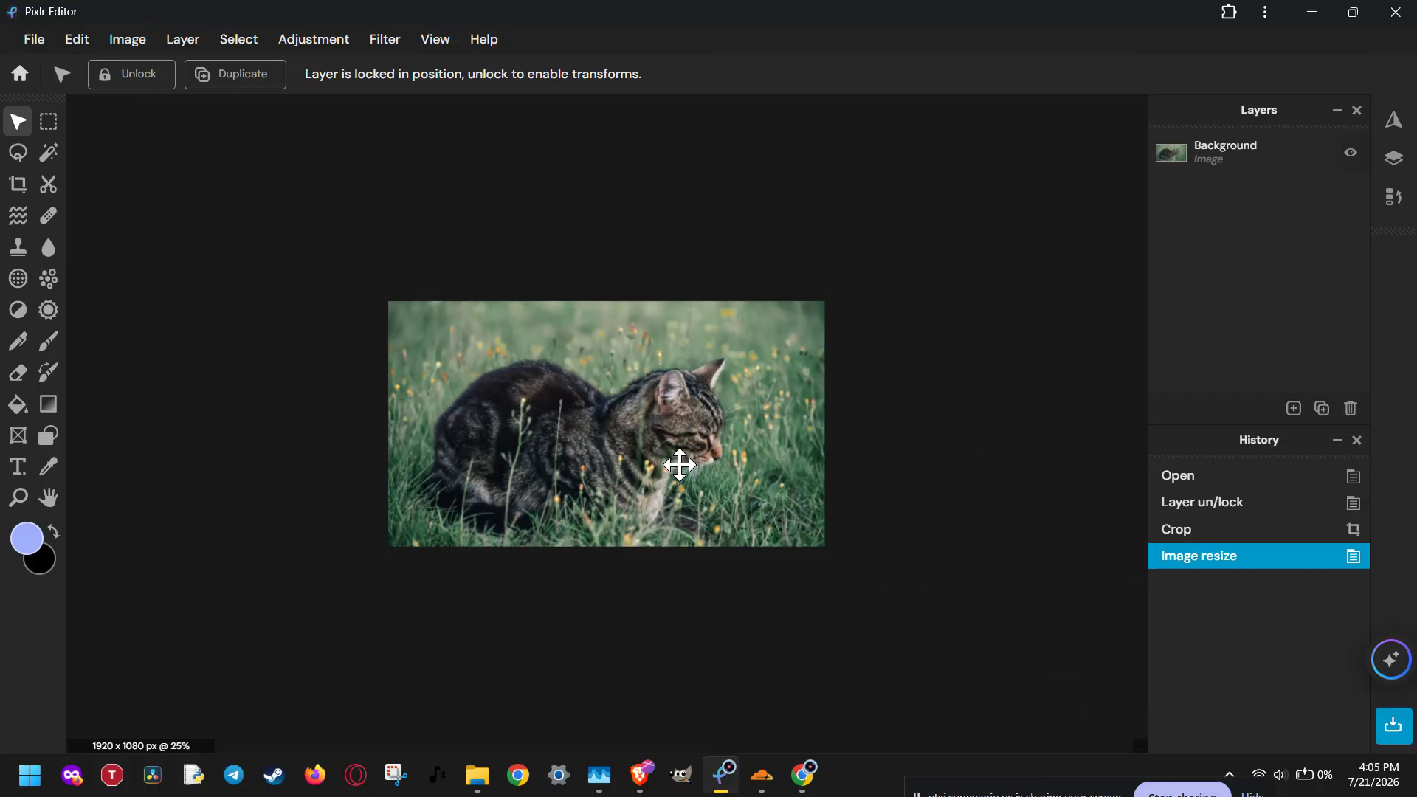
click(36, 40)
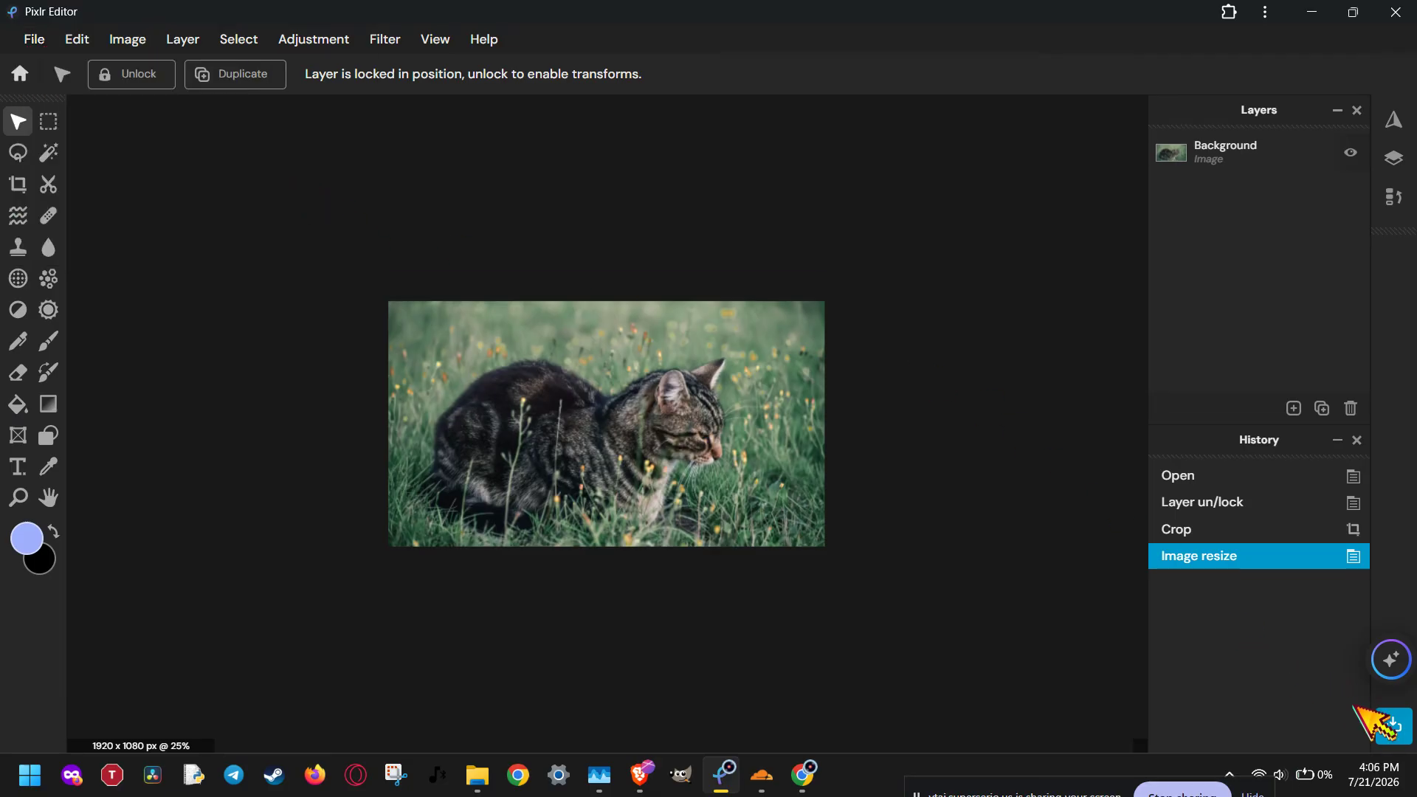
click(1394, 725)
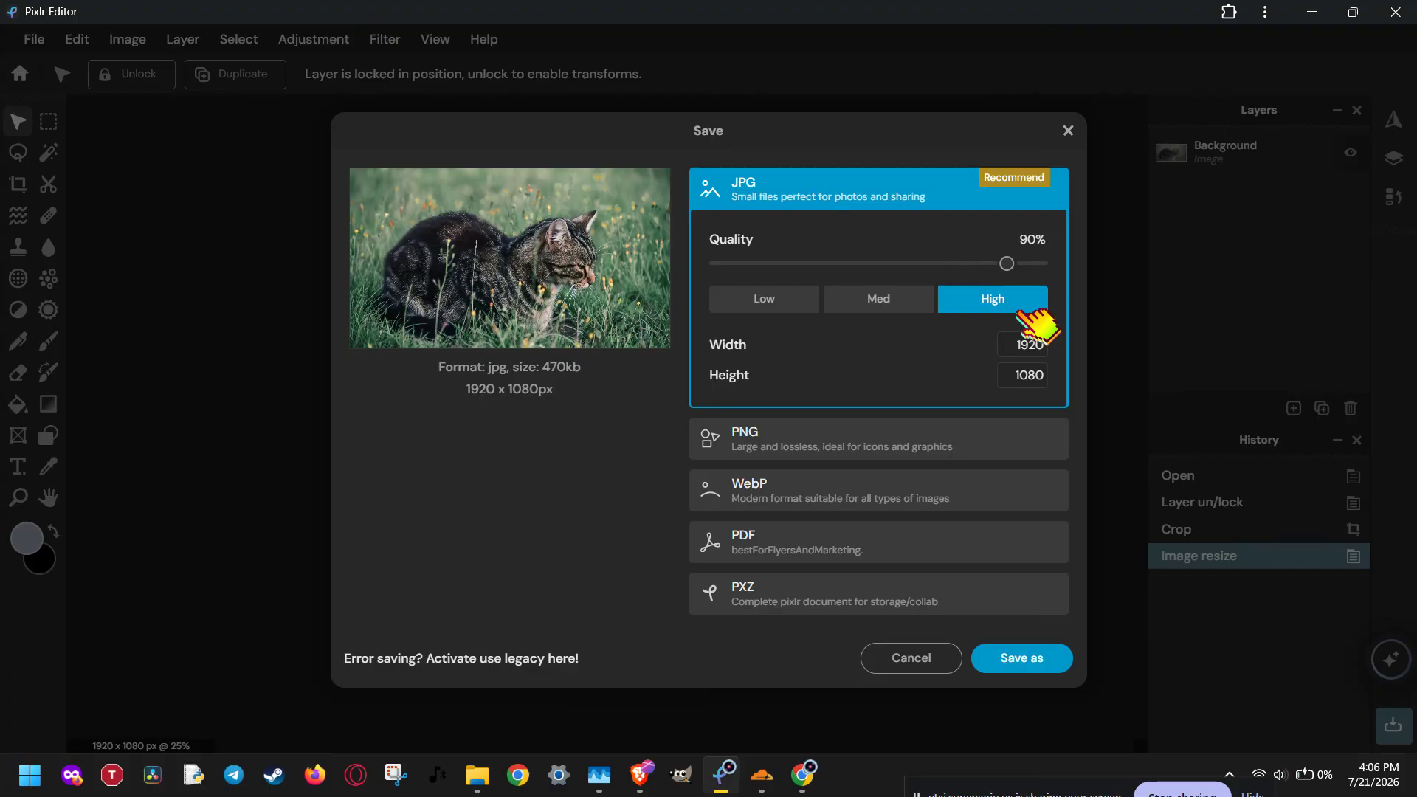
click(993, 510)
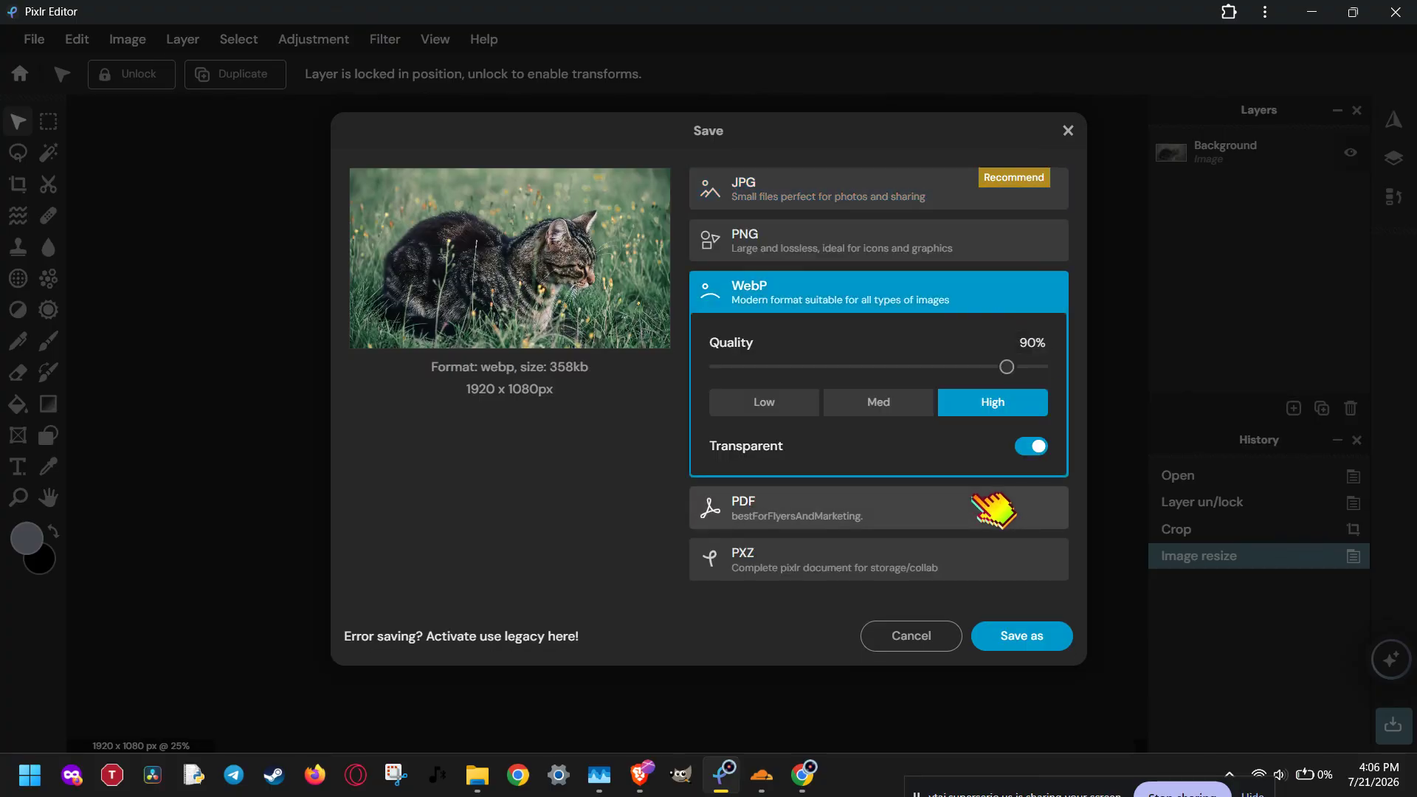
click(949, 185)
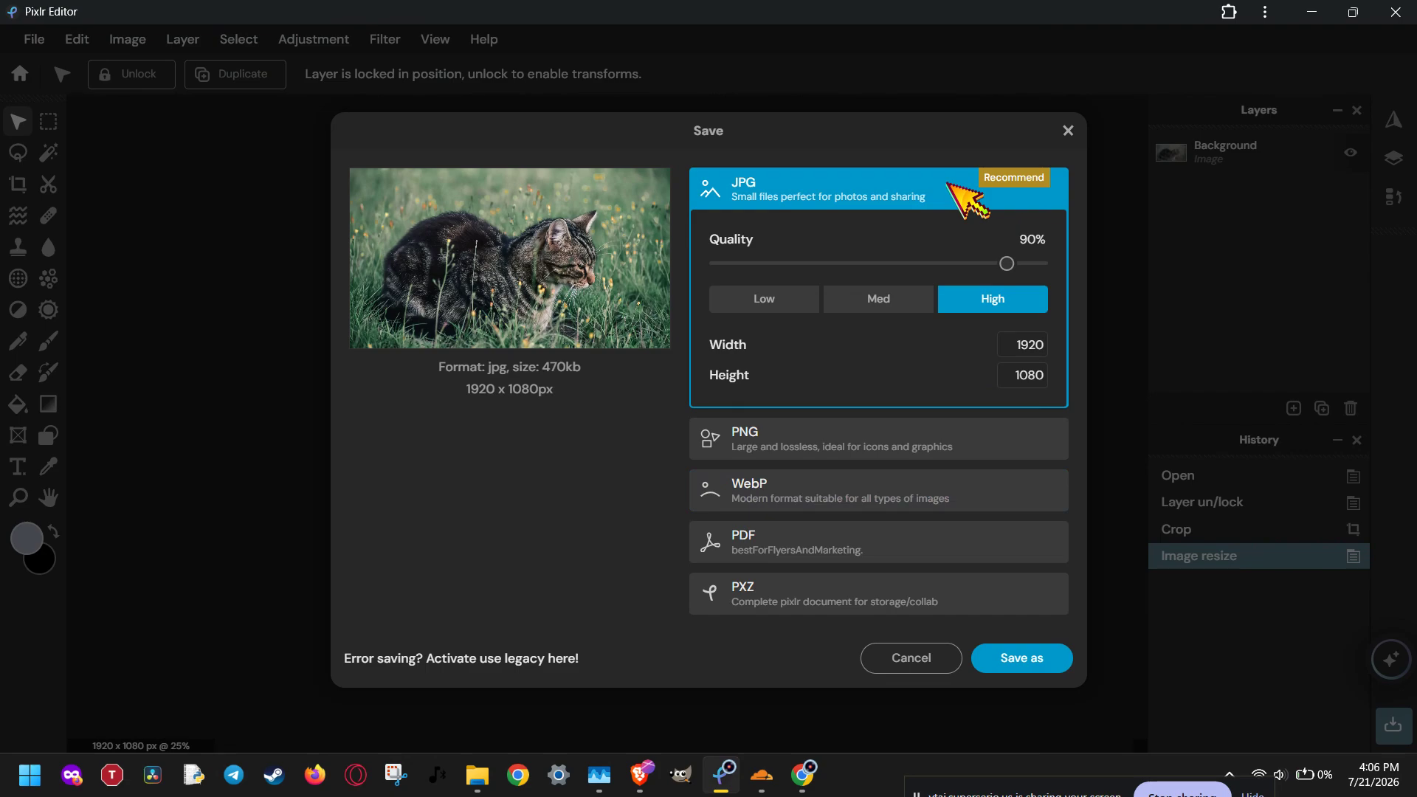
- Try several JPG quality levels, including 75% and 57%, and settle on the Low preset at 50%
click(1002, 263)
drag(1001, 263, 959, 264)
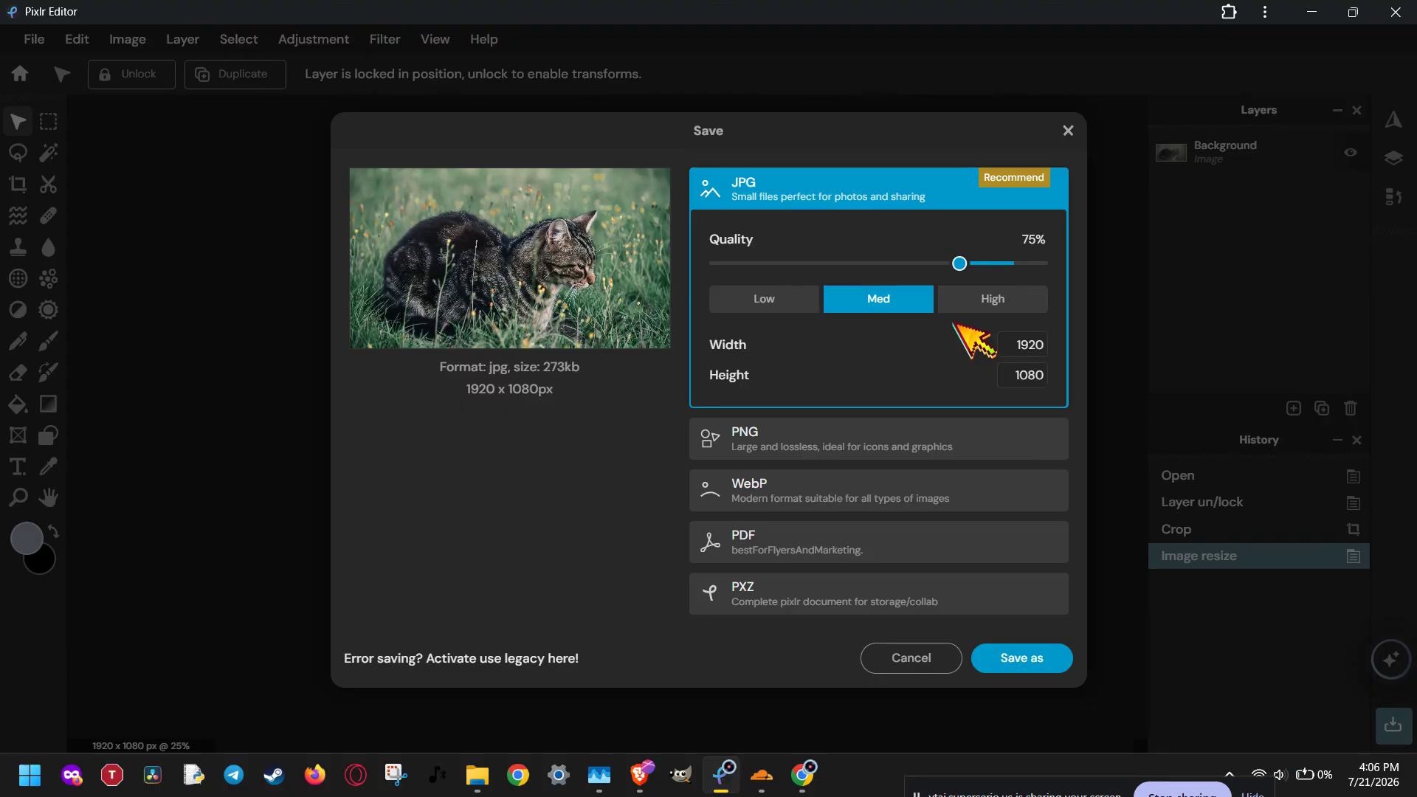
click(801, 304)
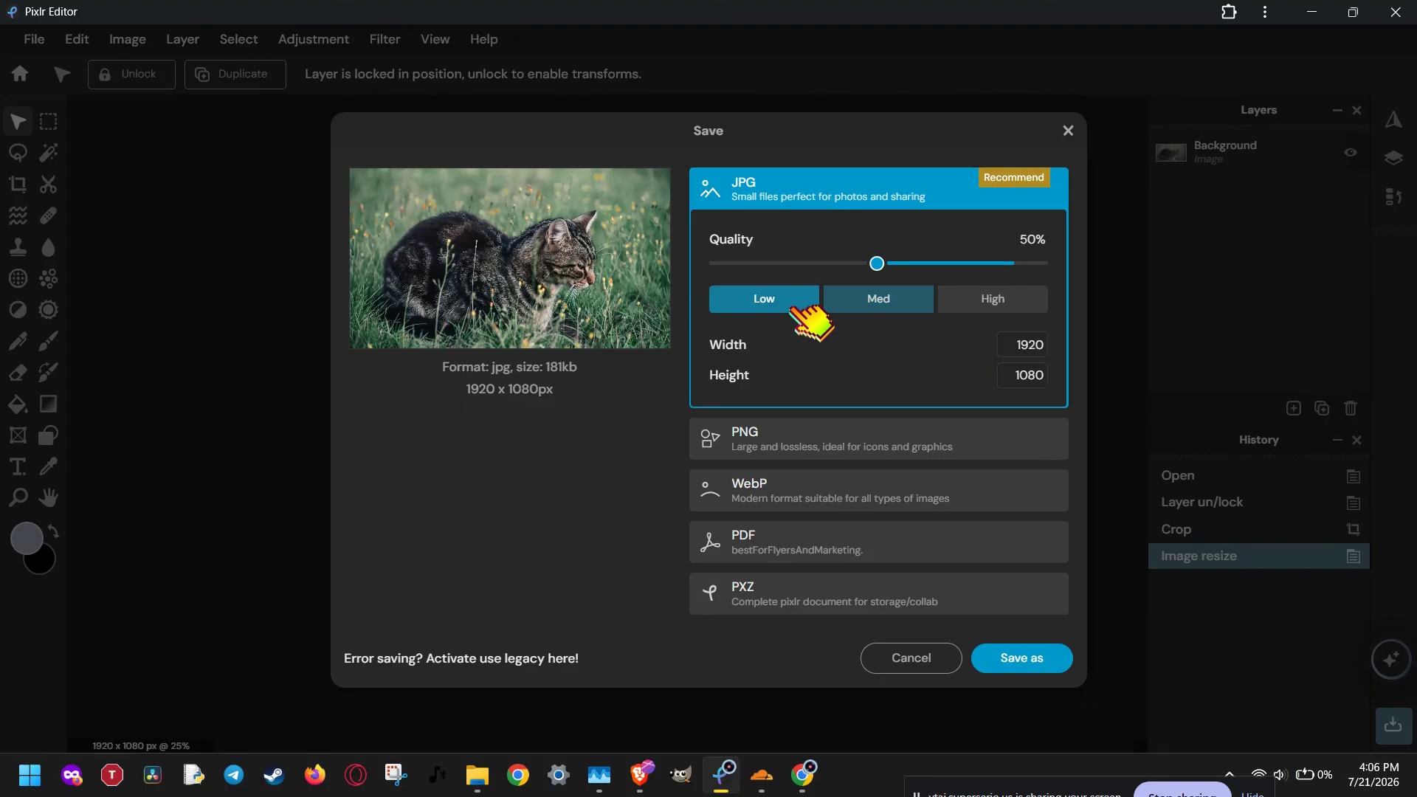
click(908, 303)
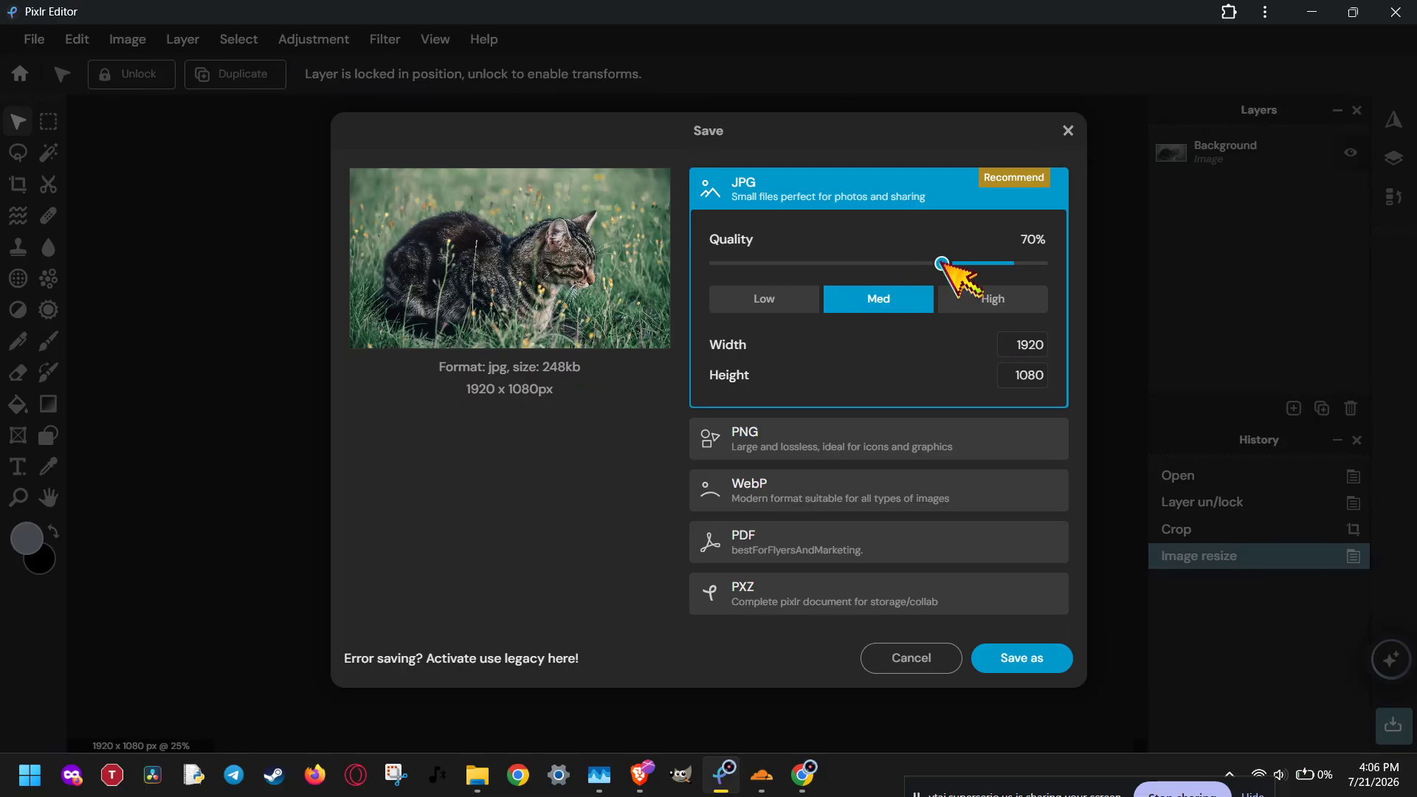
drag(942, 263, 898, 265)
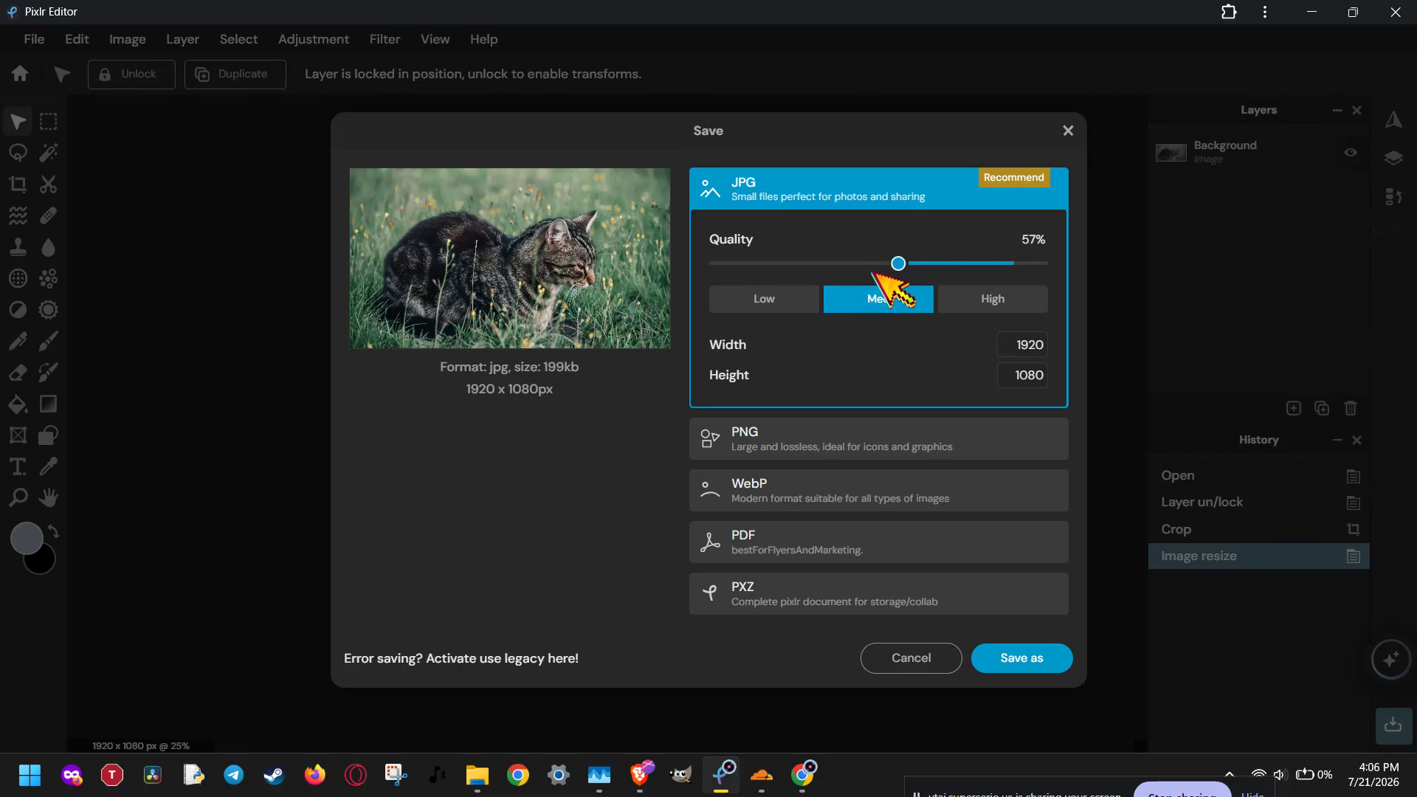
click(801, 305)
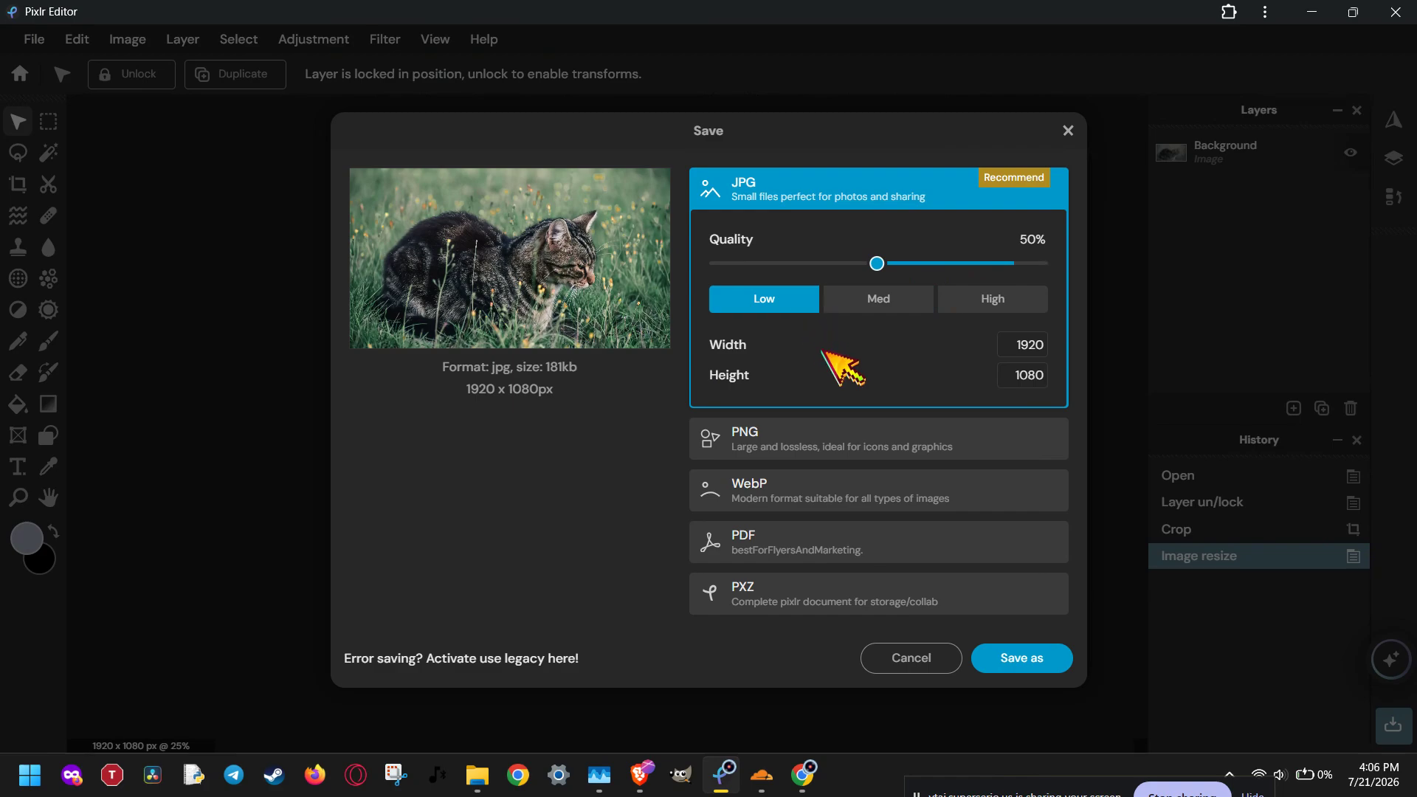
click(1160, 789)
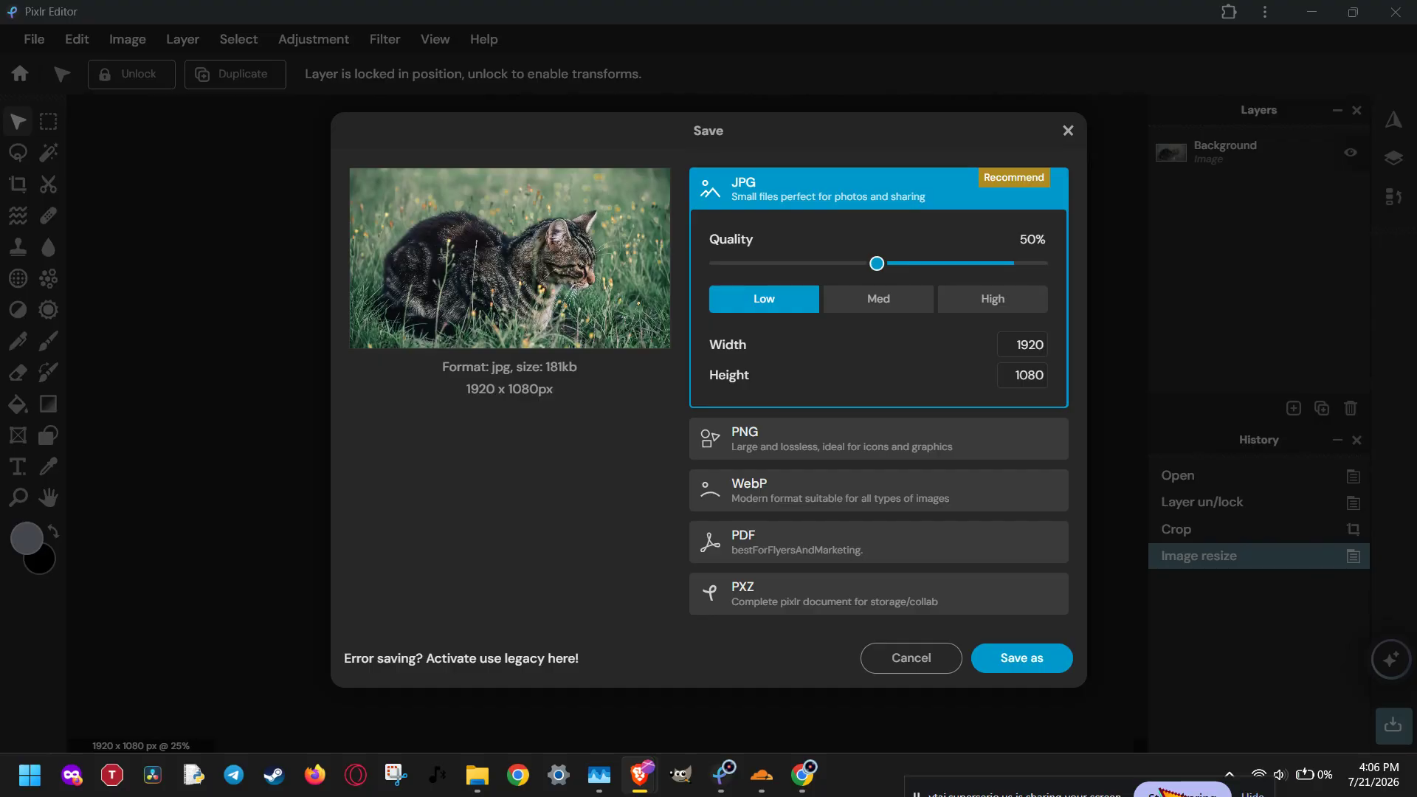